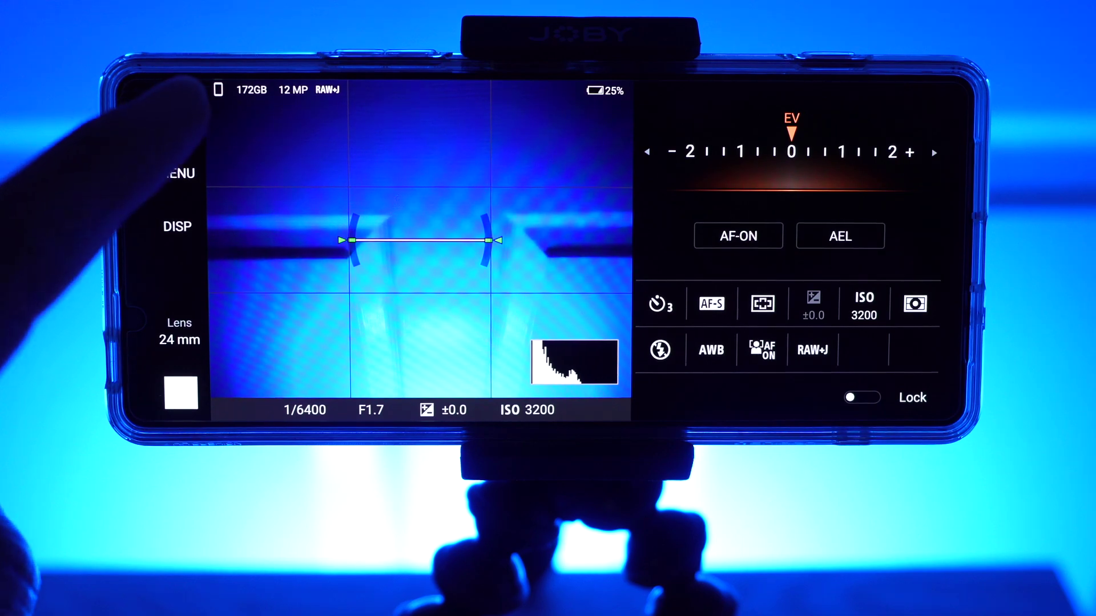
- Set the Xperia dial to shutter priority (S) and the iPhone Night mode exposure to Max 30s
drag(228, 319, 222, 239)
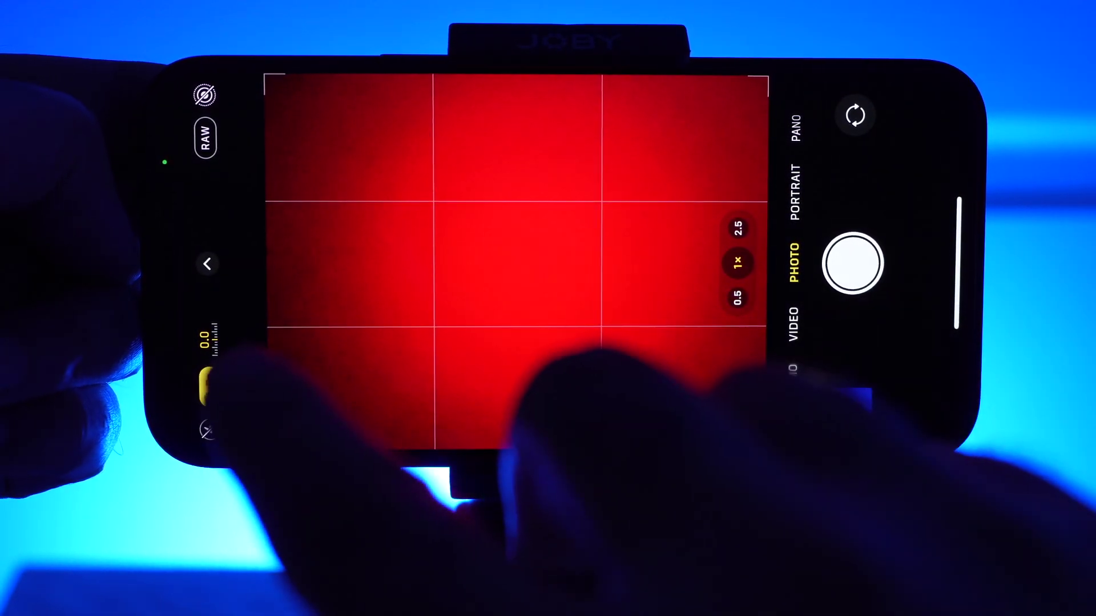
click(209, 387)
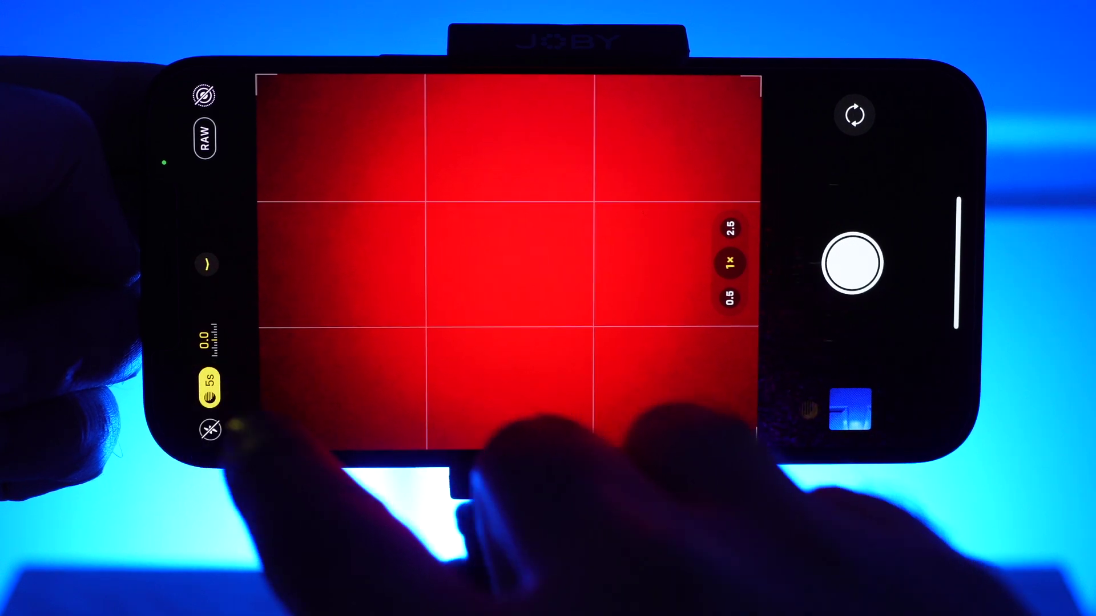
drag(807, 251, 795, 331)
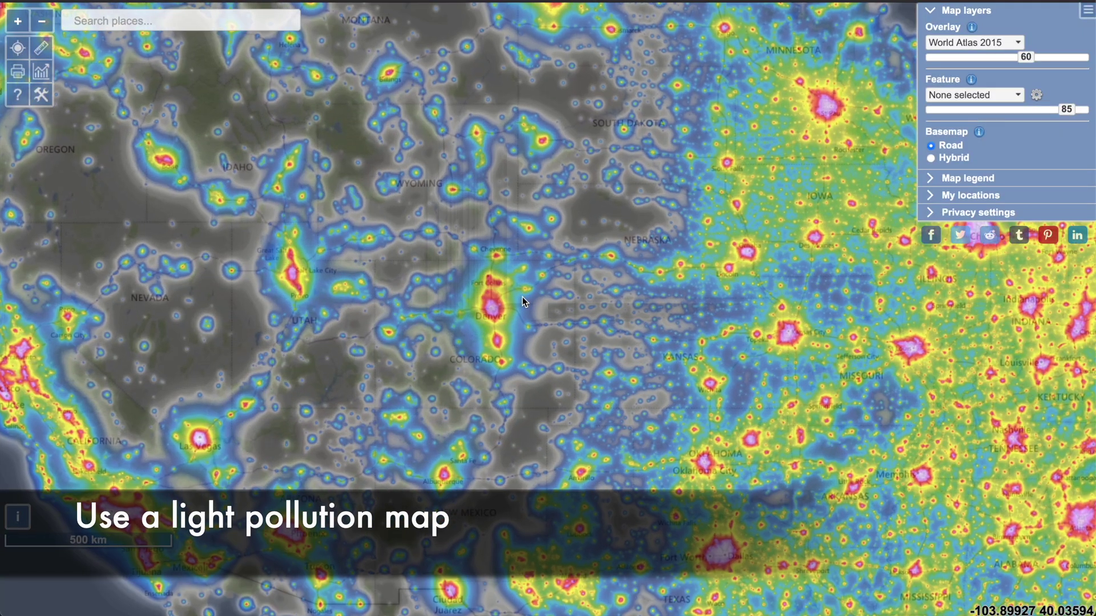
scroll(522, 297, up, 2)
- Zoom the light pollution map to Denver, read SQM 20.17 / Bortle class 5, and open its explanation
click(523, 297)
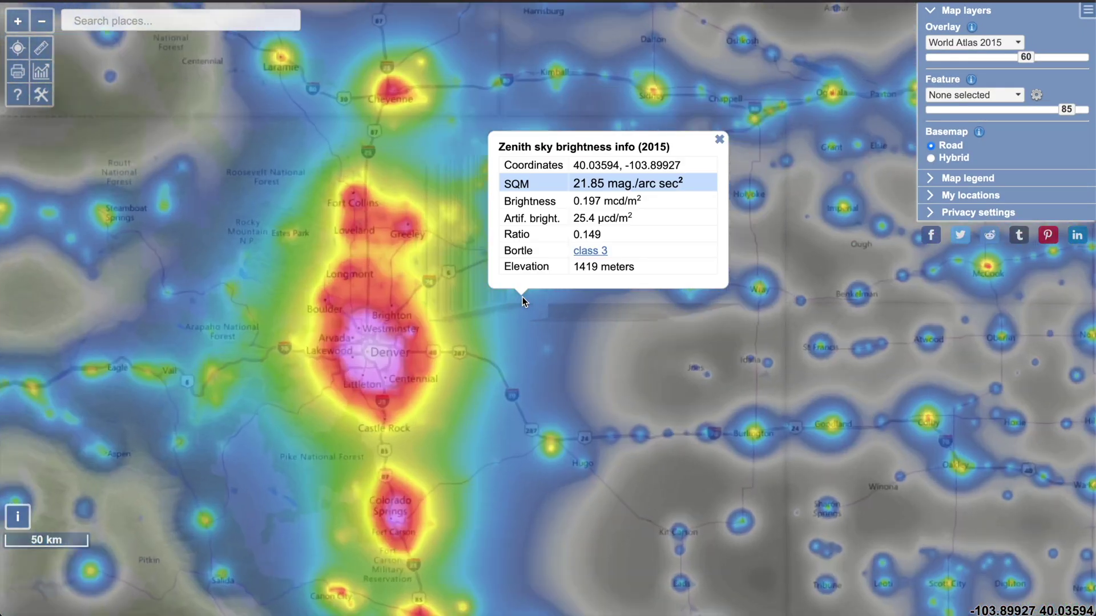
click(408, 342)
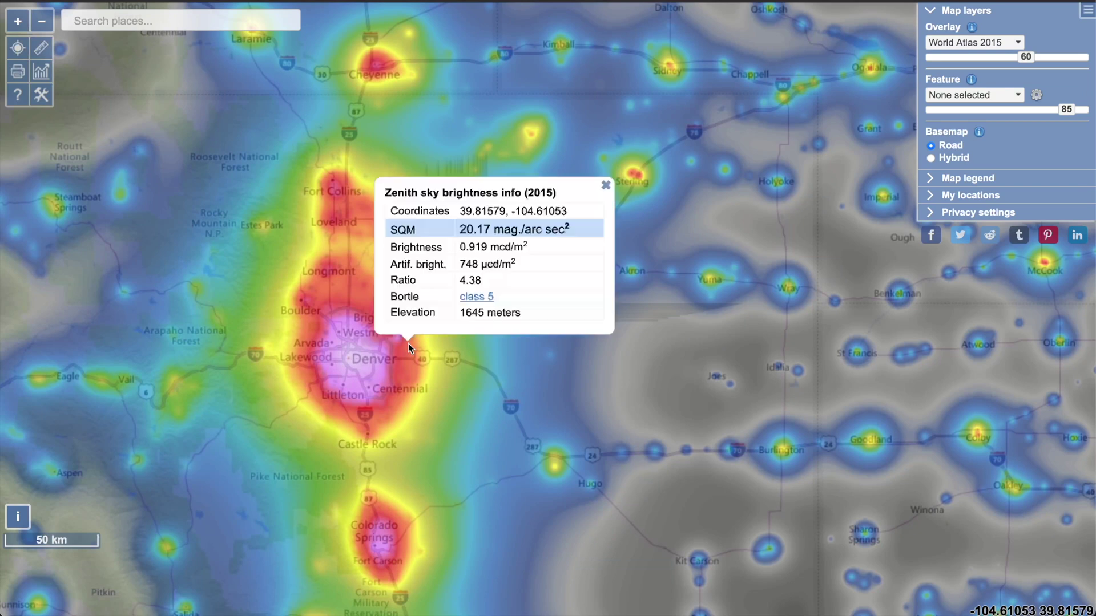
click(471, 296)
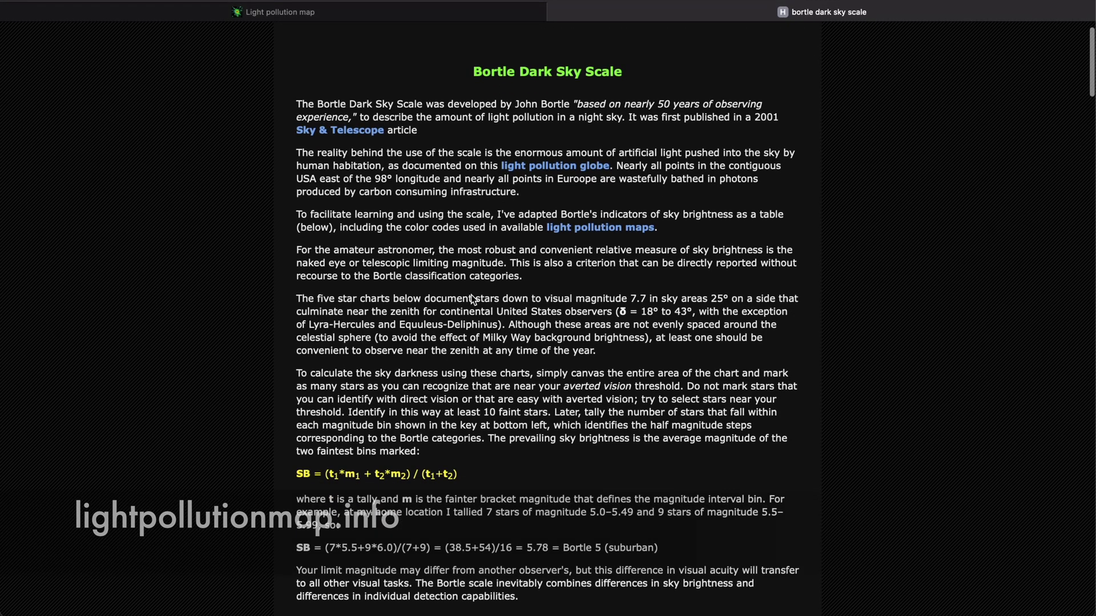
- Scroll to the Bortle classification table and highlight the class 5 and 6 rows
scroll(471, 295, down, 9)
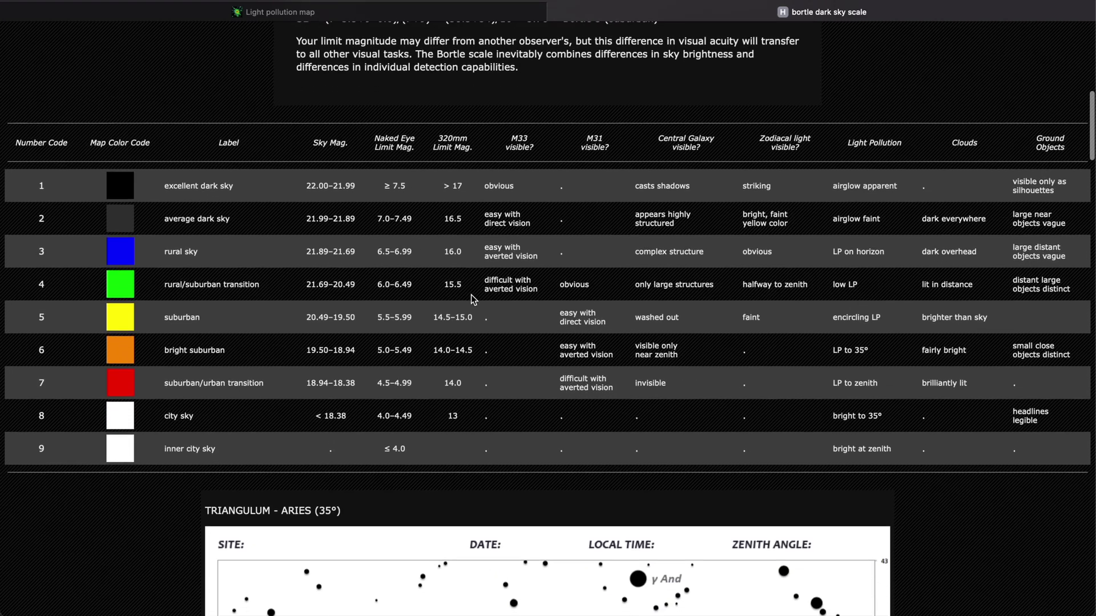
drag(27, 318, 54, 370)
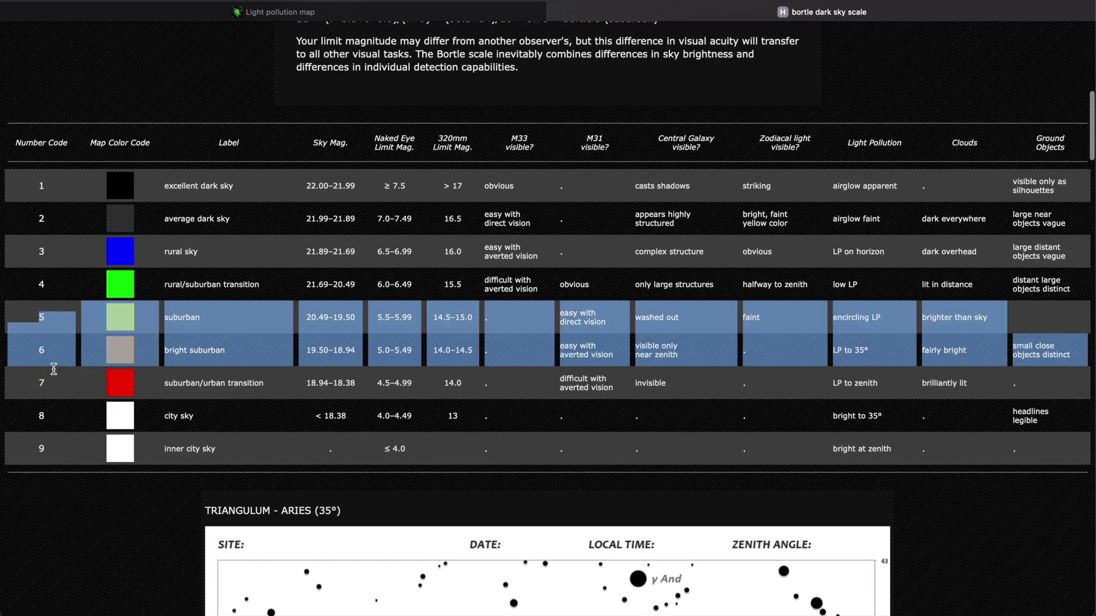
click(54, 370)
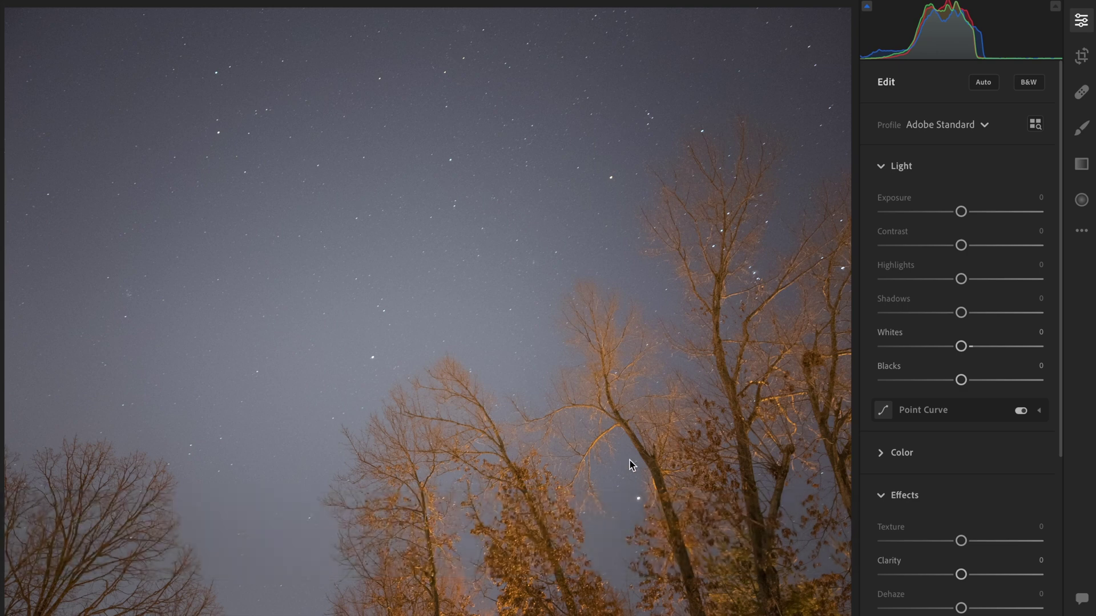
- Apply the Apple Embedded Color profile from the full profile browser to the iPhone ProRAW photo
click(932, 127)
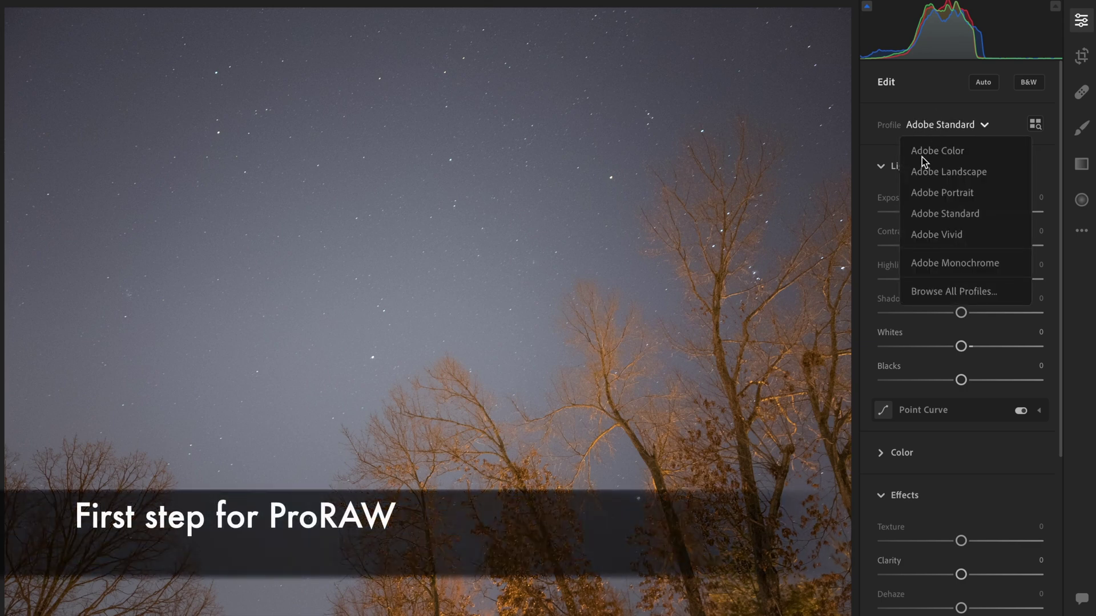
click(925, 287)
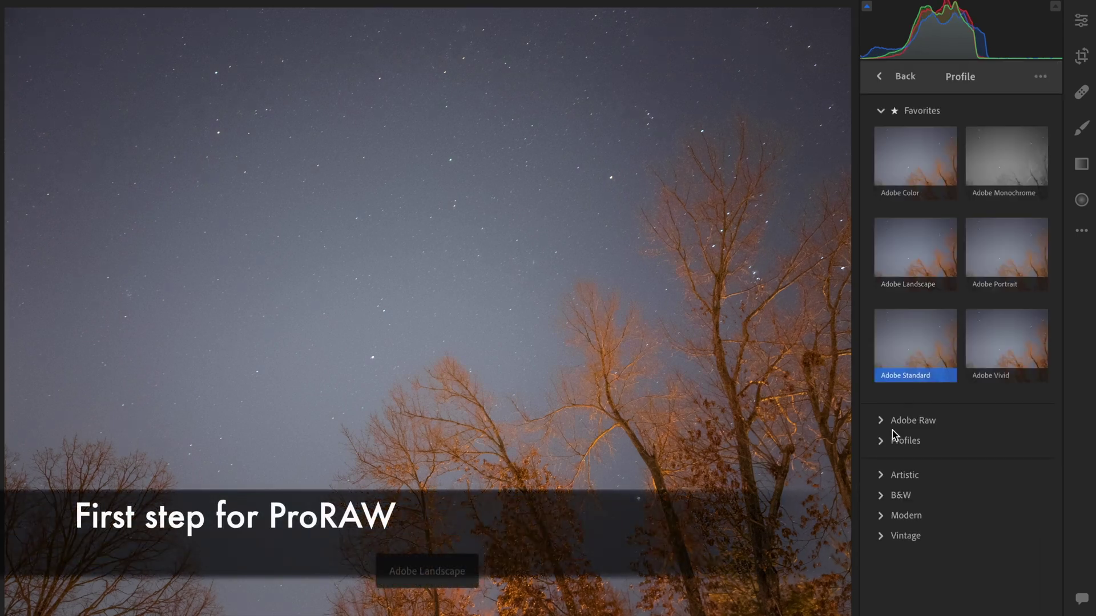
click(883, 446)
click(921, 231)
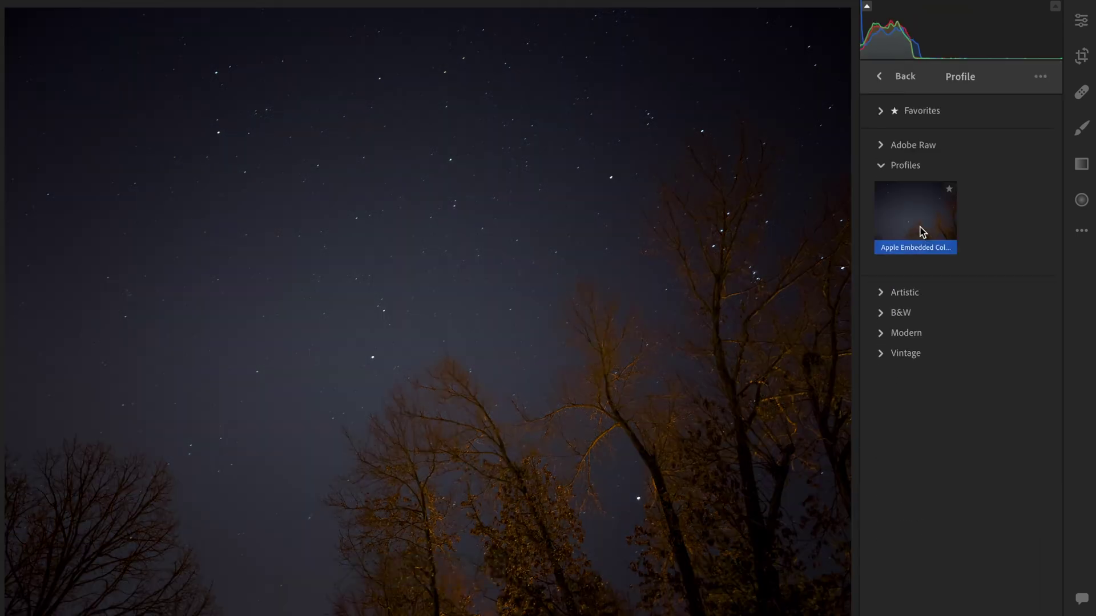
click(906, 77)
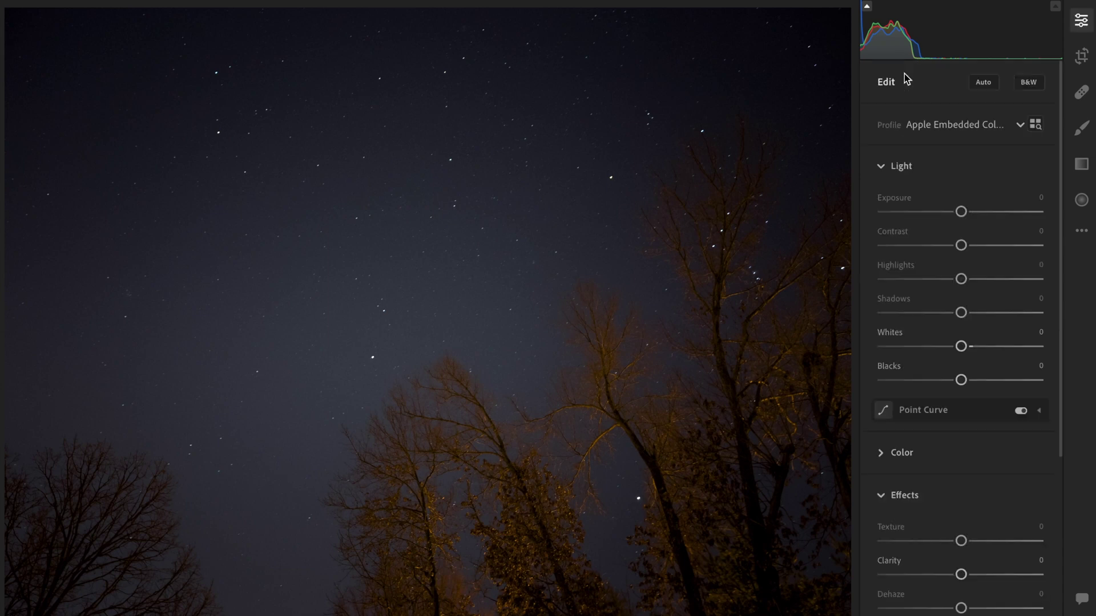
- Set Exposure to +0.50, Blacks +20, Dehaze +61 and Clarity +30
drag(963, 213, 971, 215)
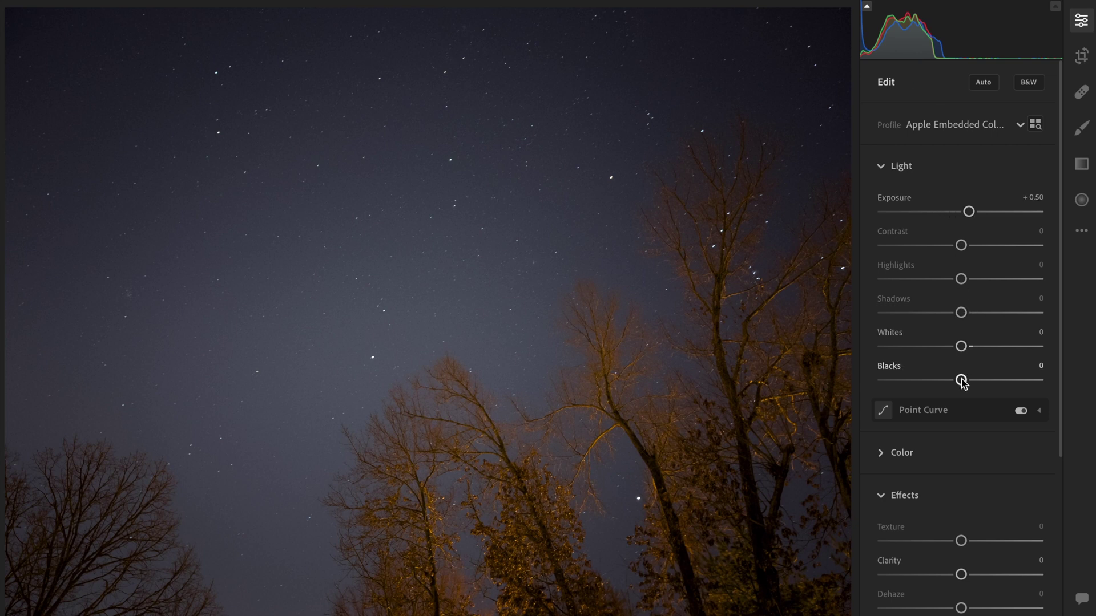
drag(963, 386, 980, 386)
scroll(980, 386, down, 5)
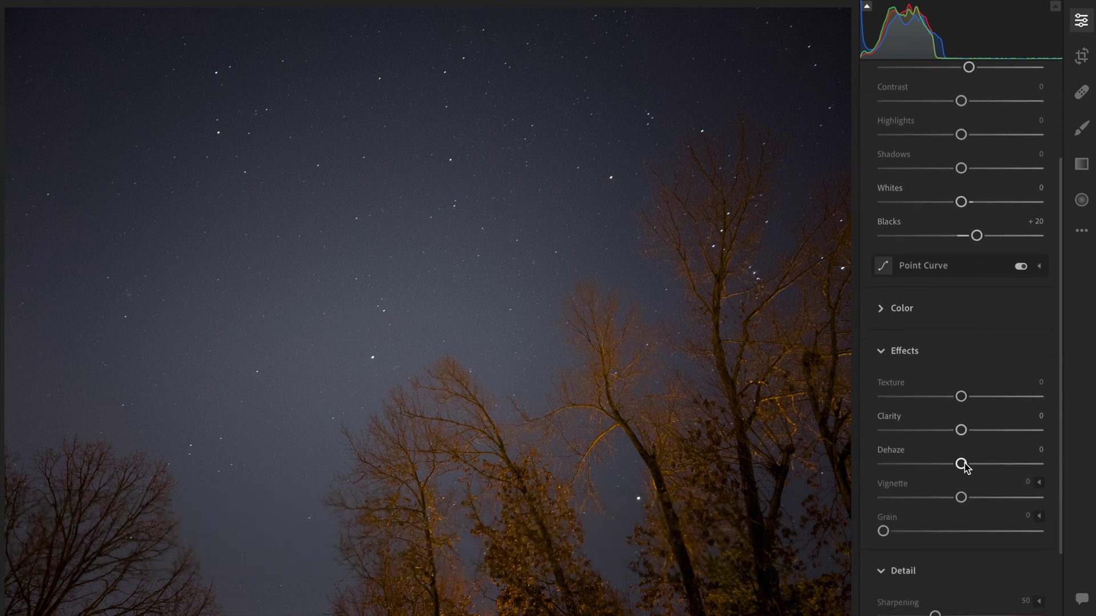
drag(962, 465, 1009, 466)
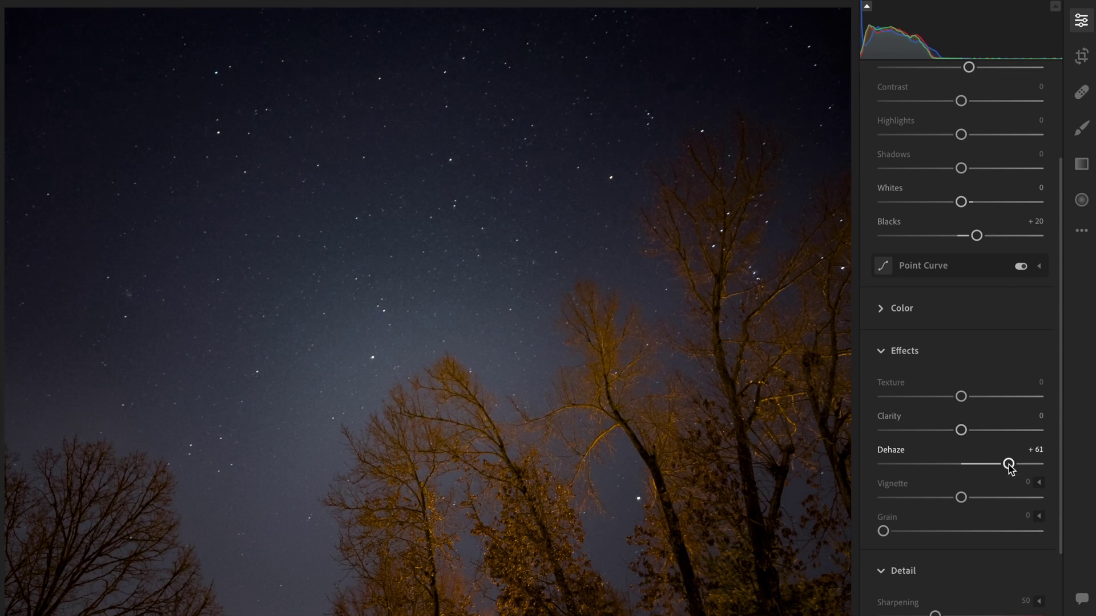
drag(964, 434, 985, 433)
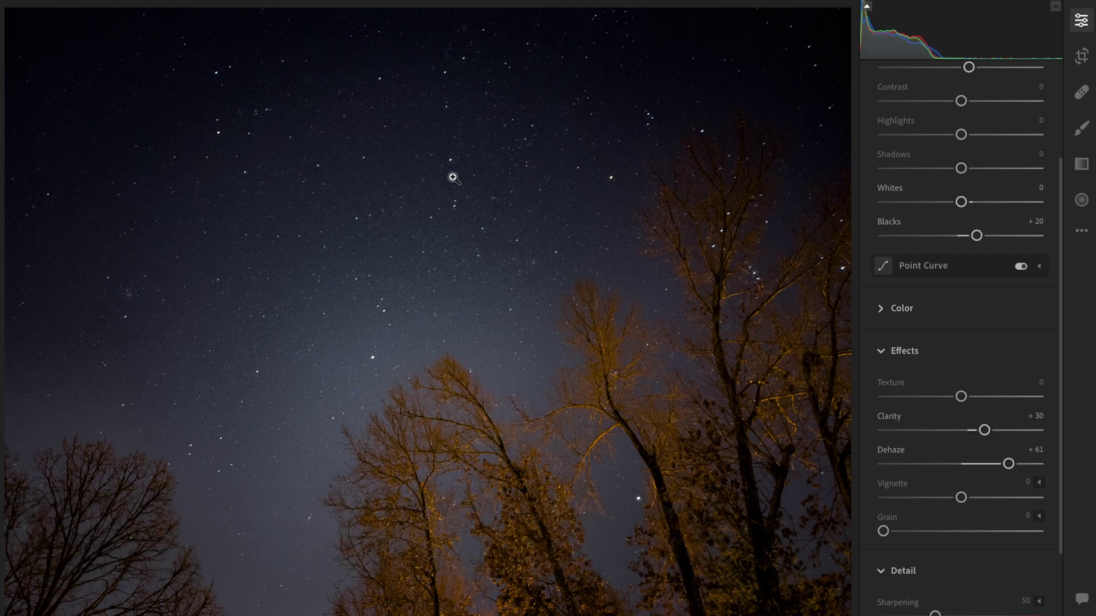
click(433, 242)
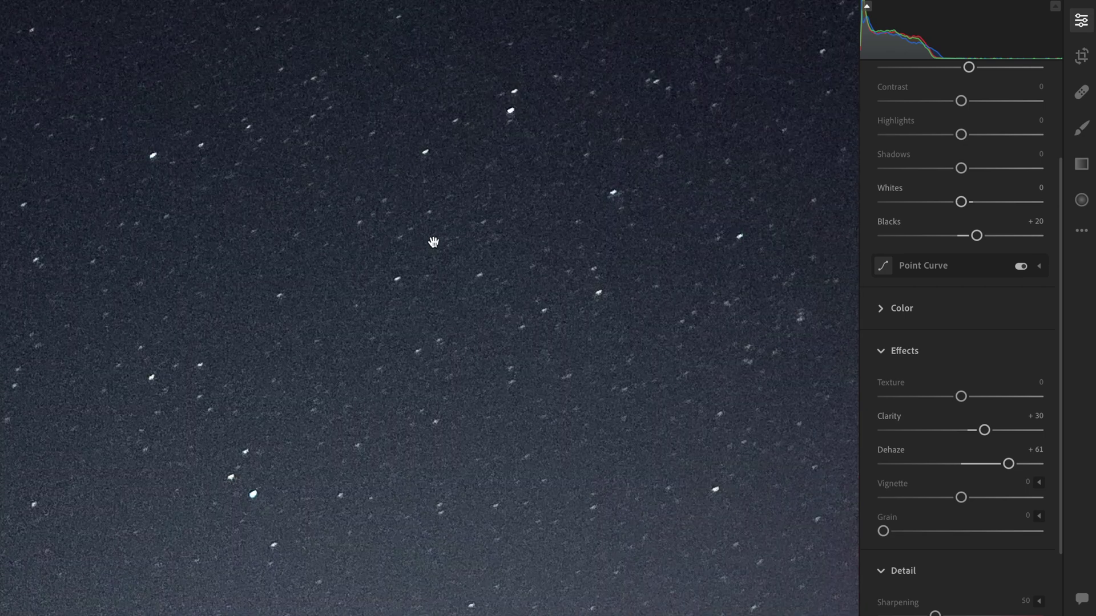
click(433, 243)
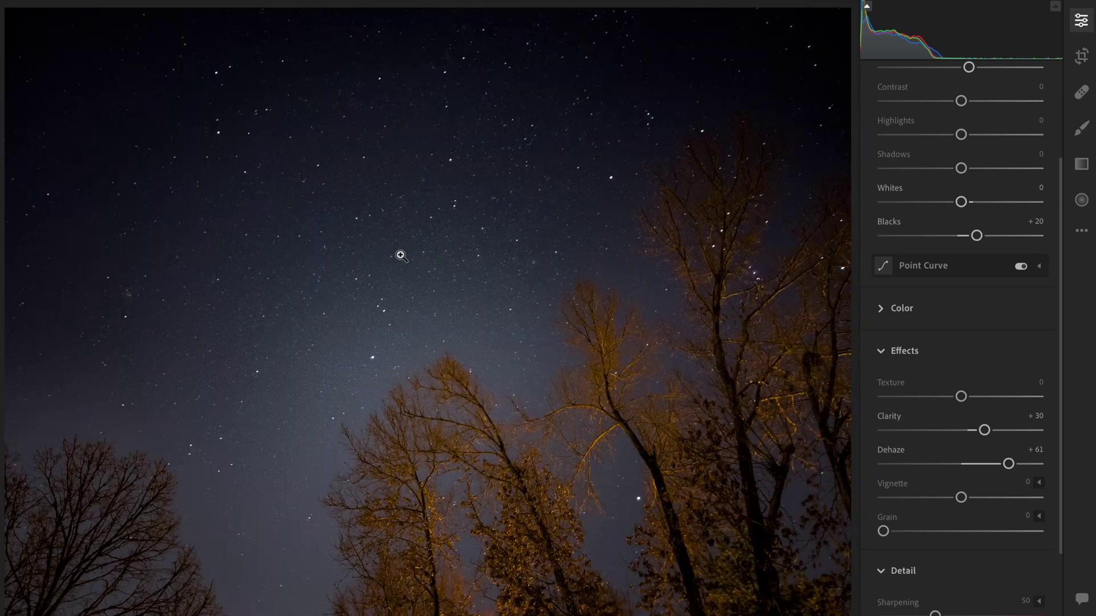
key(backslash)
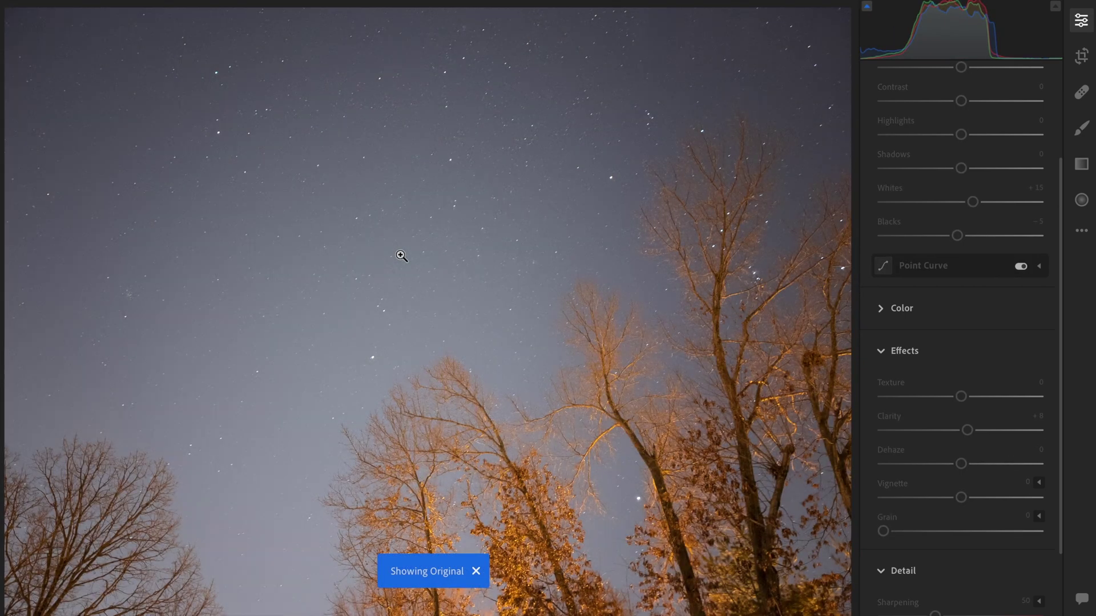
key(backslash)
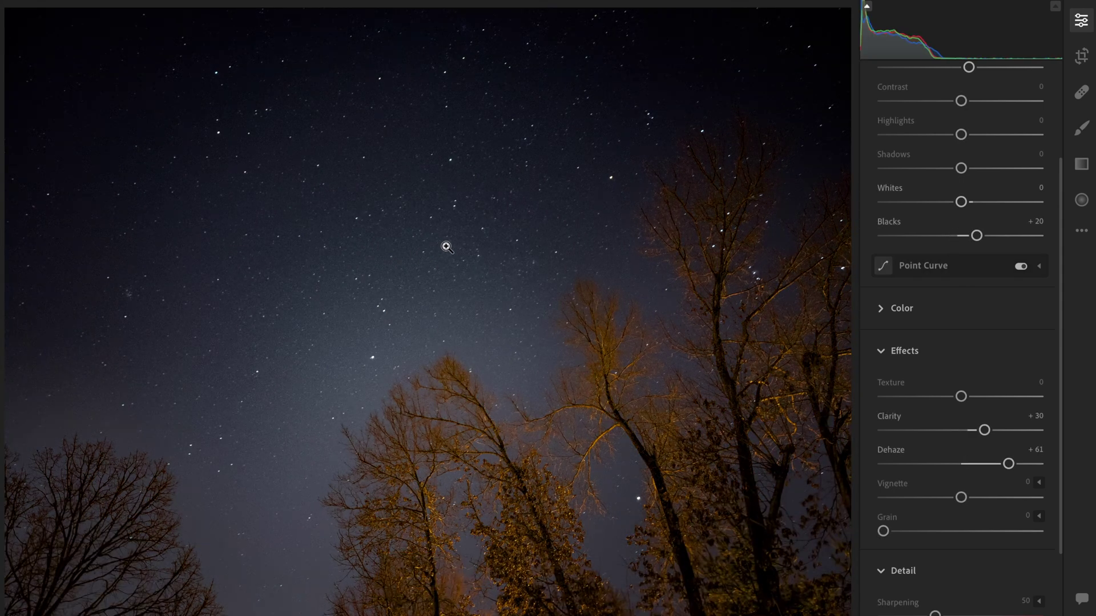
click(476, 227)
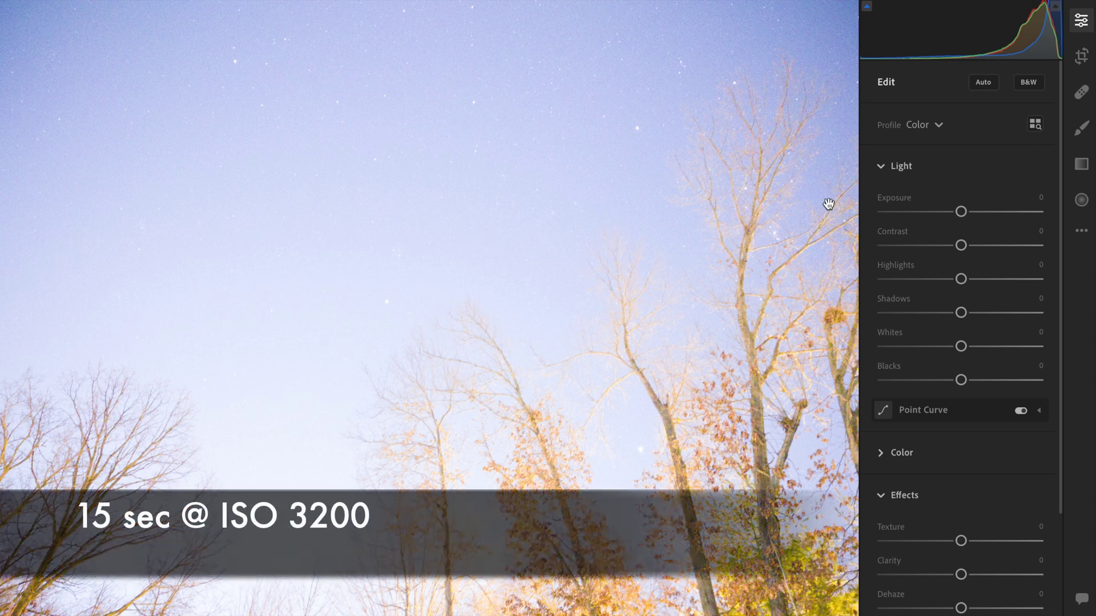
- Drag Exposure down to darken the overexposed Xperia night photo
drag(961, 212, 914, 211)
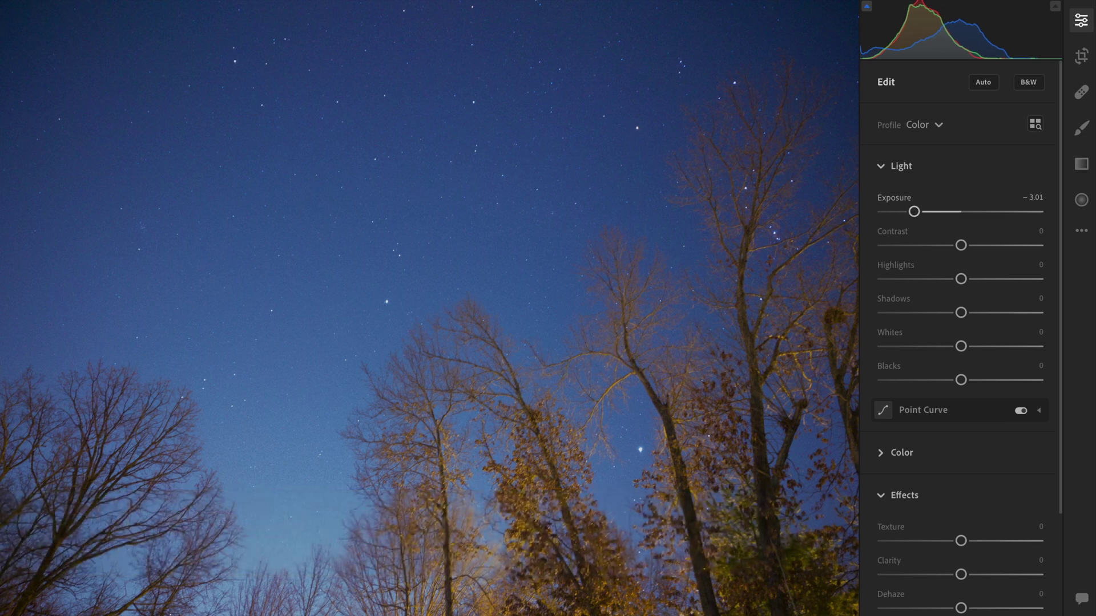
- Fit the whole Xperia photo, now at Exposure −3.01, in the view
click(783, 614)
- Set Contrast to +30, Clarity +38 and Dehaze +94 on the Xperia photo
drag(732, 508, 732, 507)
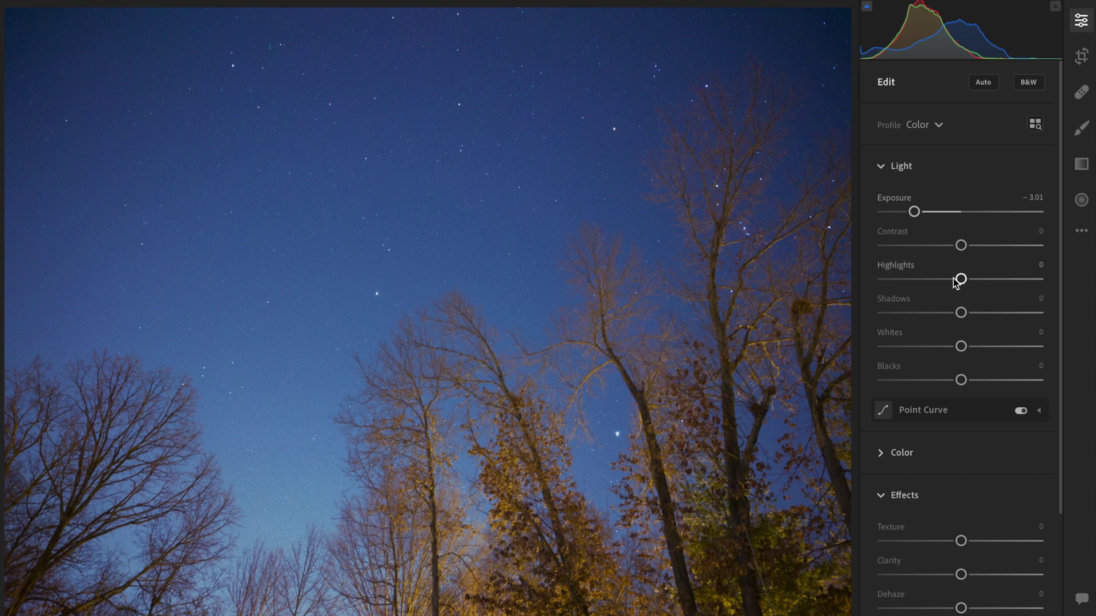
drag(962, 247, 983, 245)
scroll(989, 251, down, 2)
scroll(989, 251, down, 1)
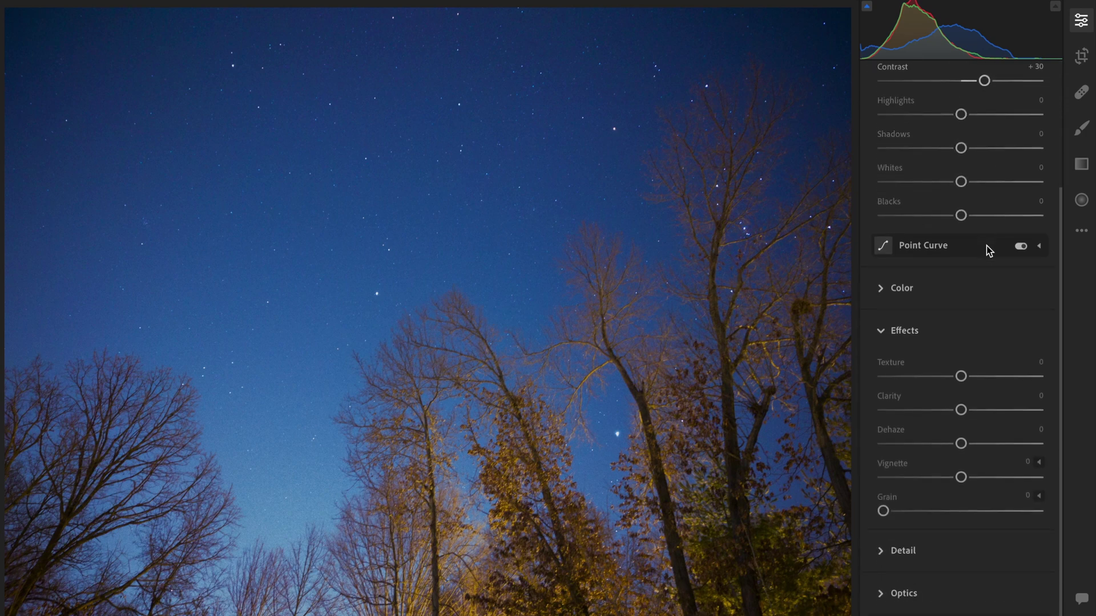
drag(965, 410, 1034, 443)
scroll(990, 341, up, 1)
scroll(989, 341, up, 5)
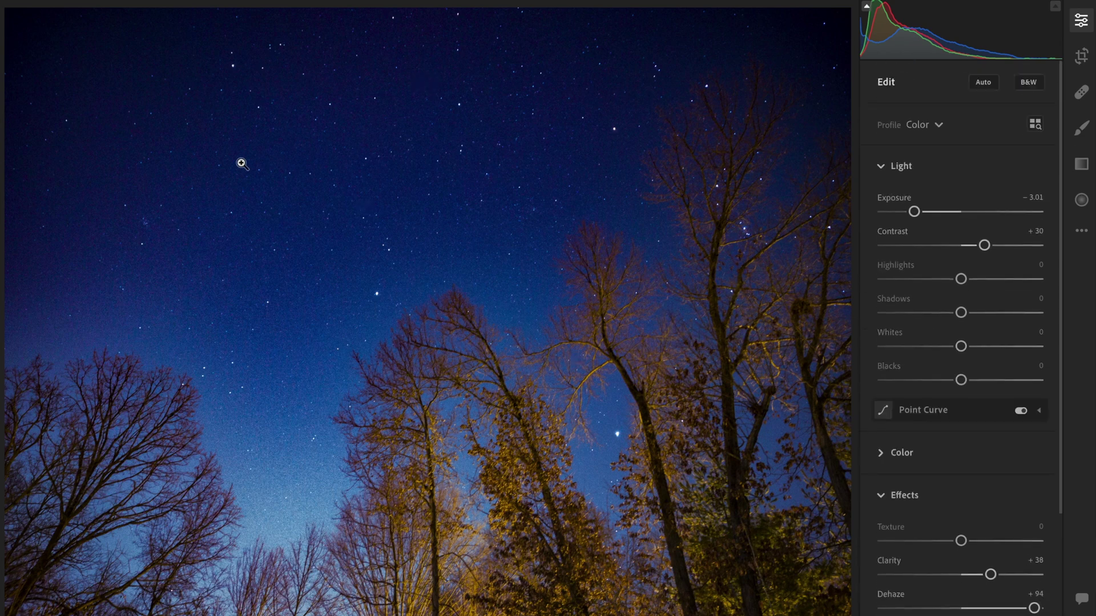
drag(393, 153, 512, 149)
drag(770, 549, 738, 577)
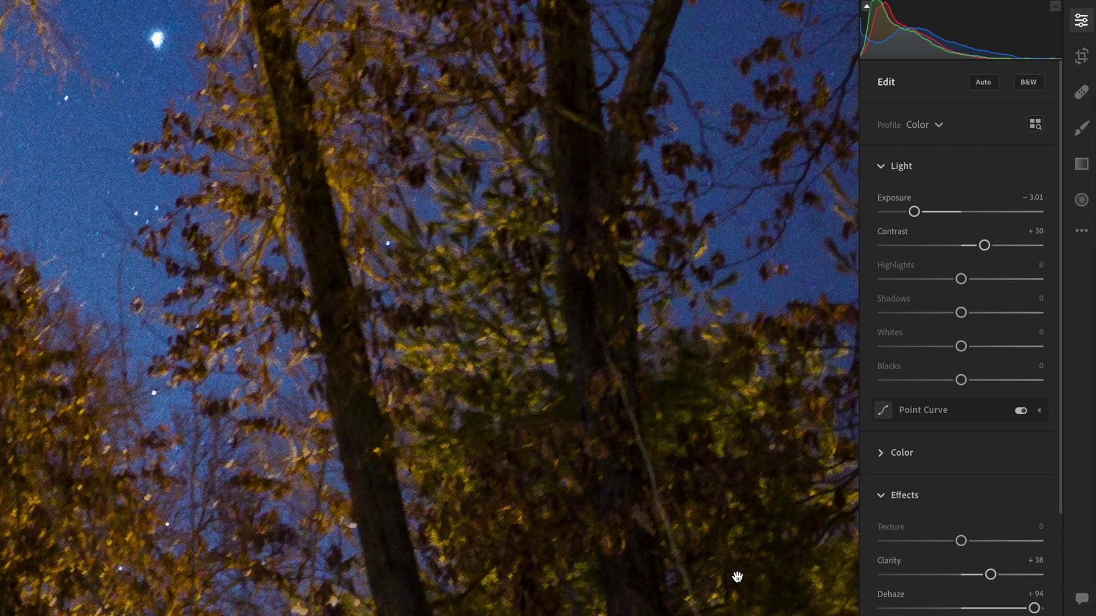
click(727, 537)
key(backslash)
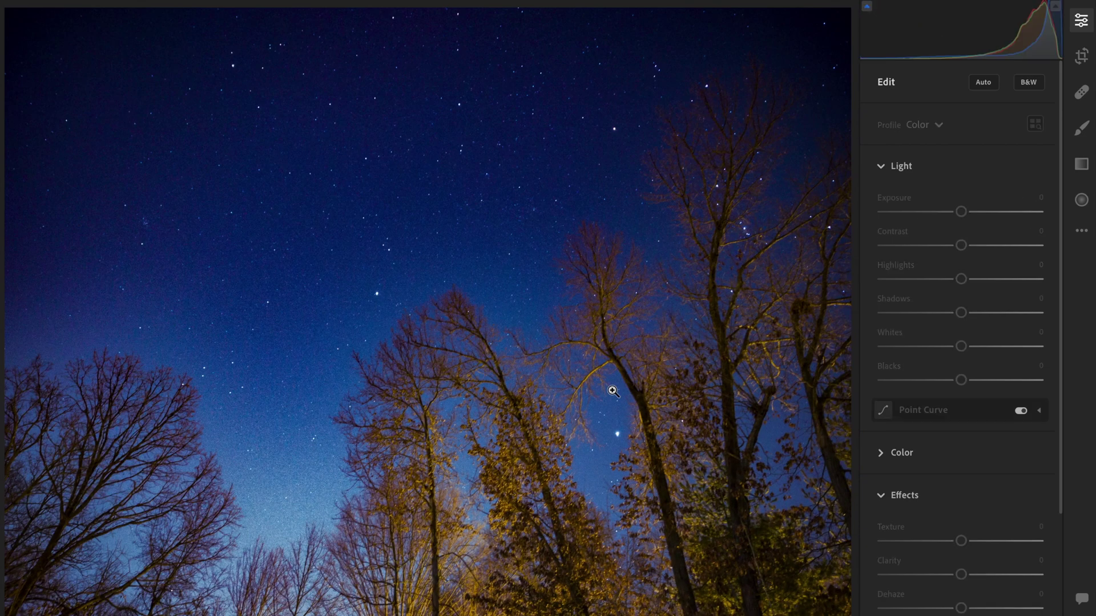
key(backslash)
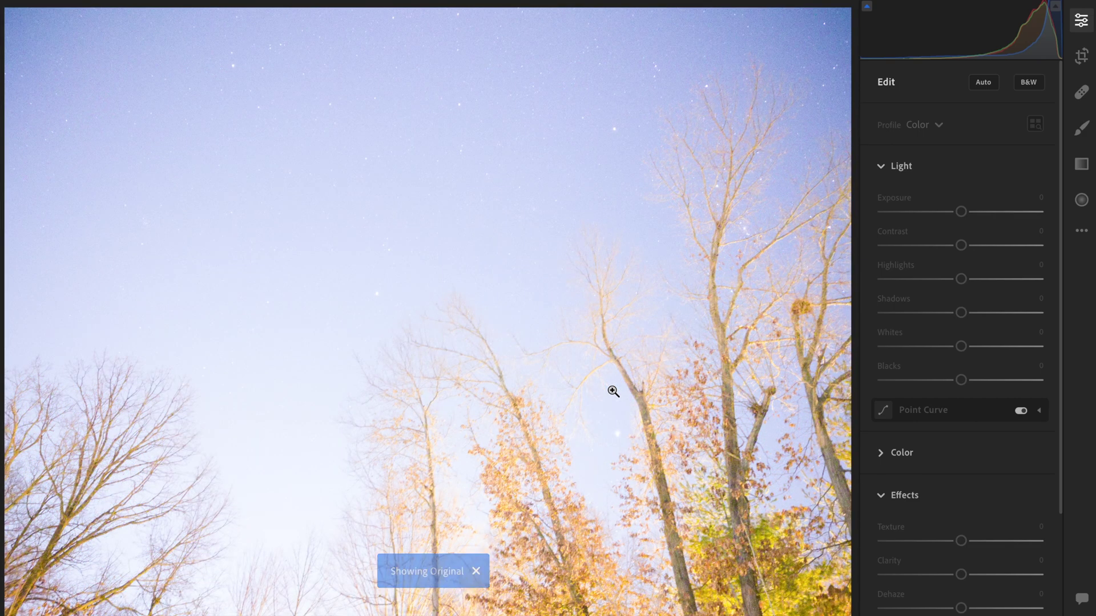
key(backslash)
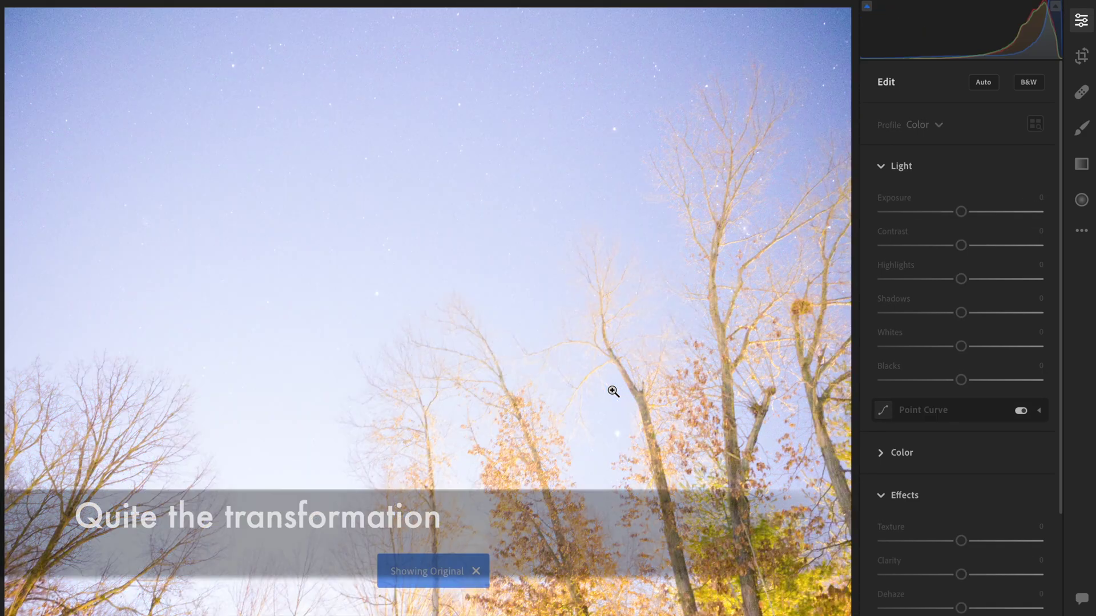
key(backslash)
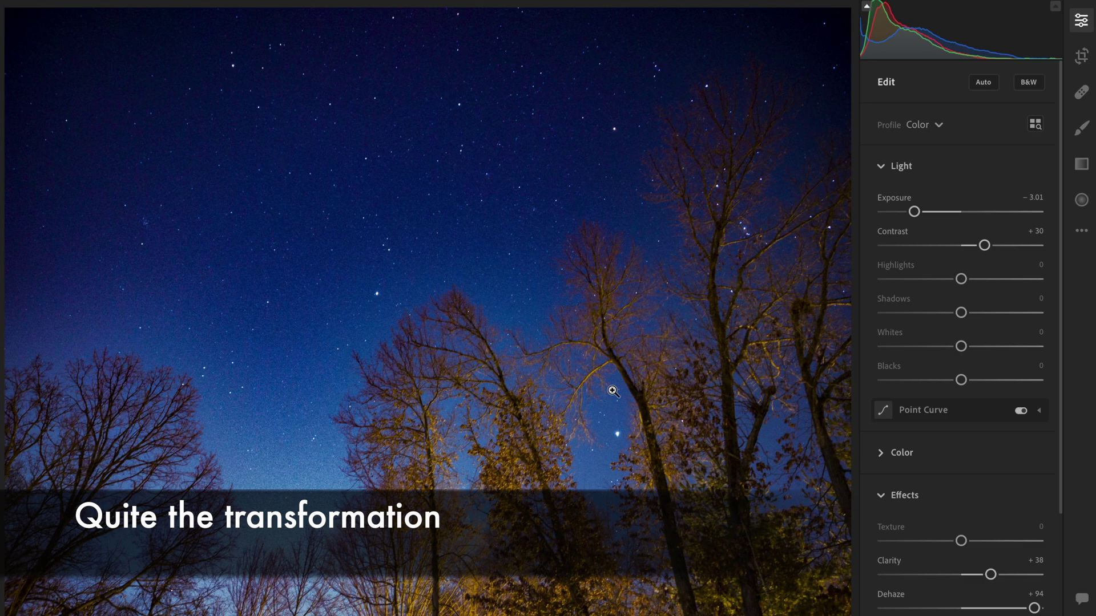